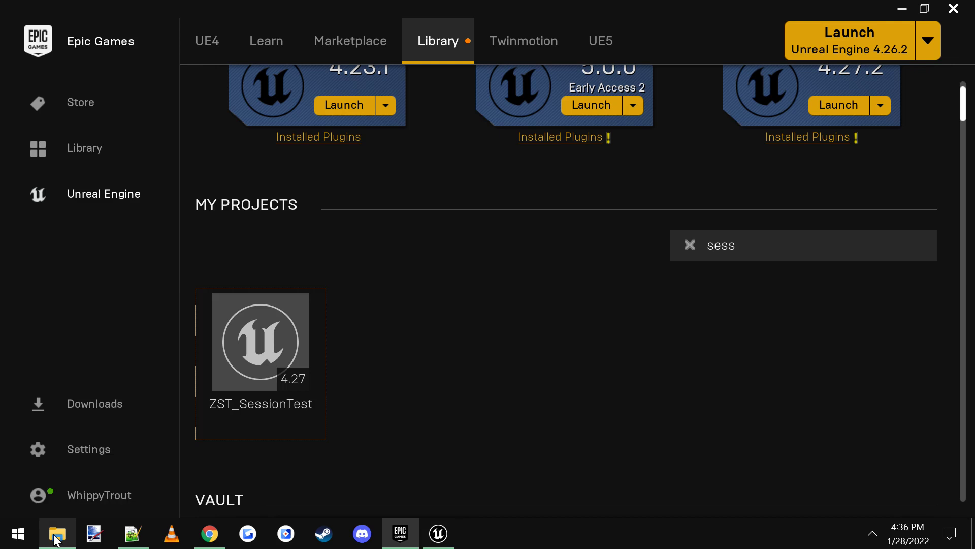
- Show the ZST_SessionTest project in File Explorer and go up to its project folder
right_click(280, 335)
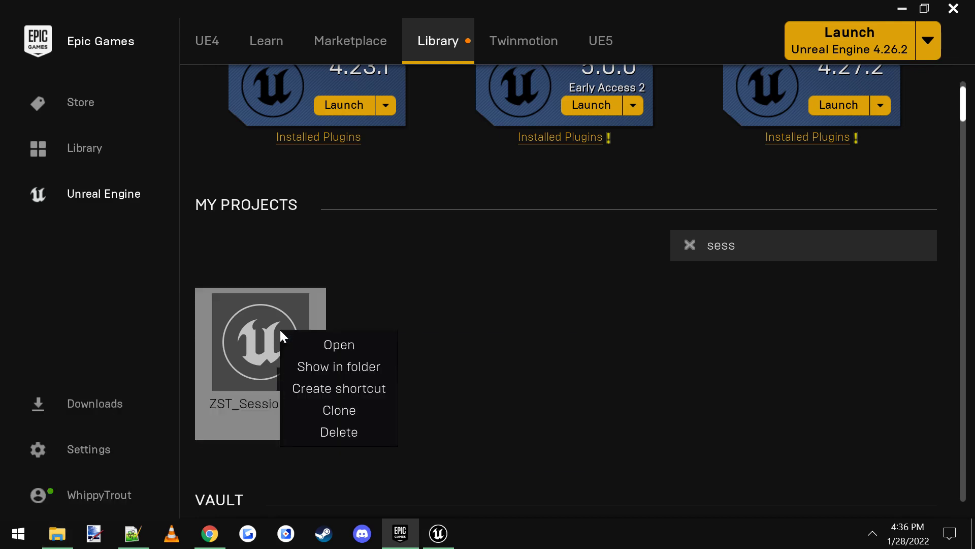
left_click(370, 368)
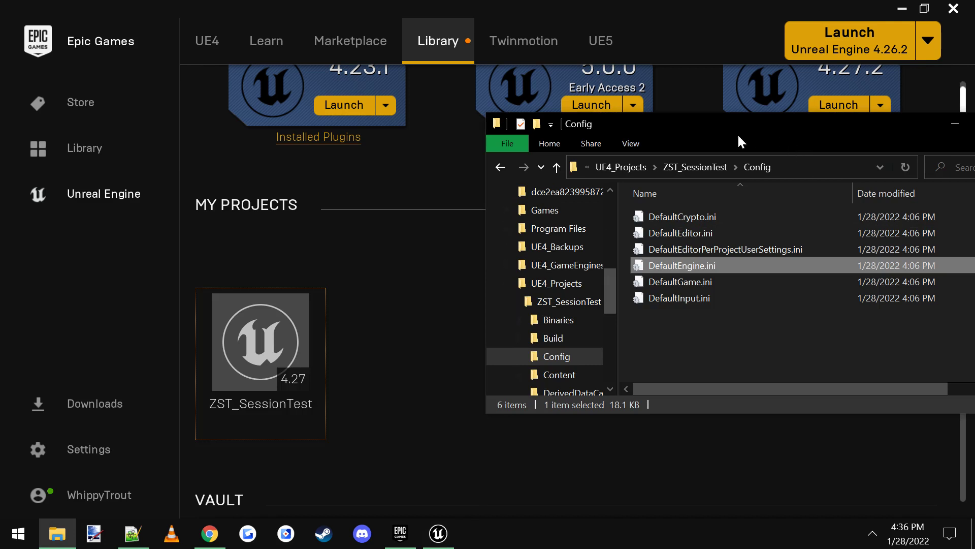
left_click(701, 166)
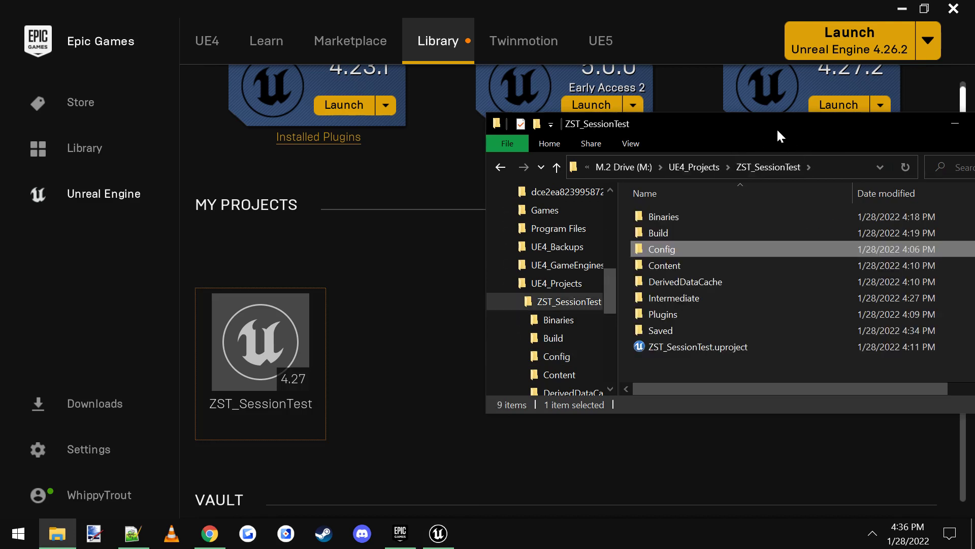
left_click_drag(777, 131, 734, 125)
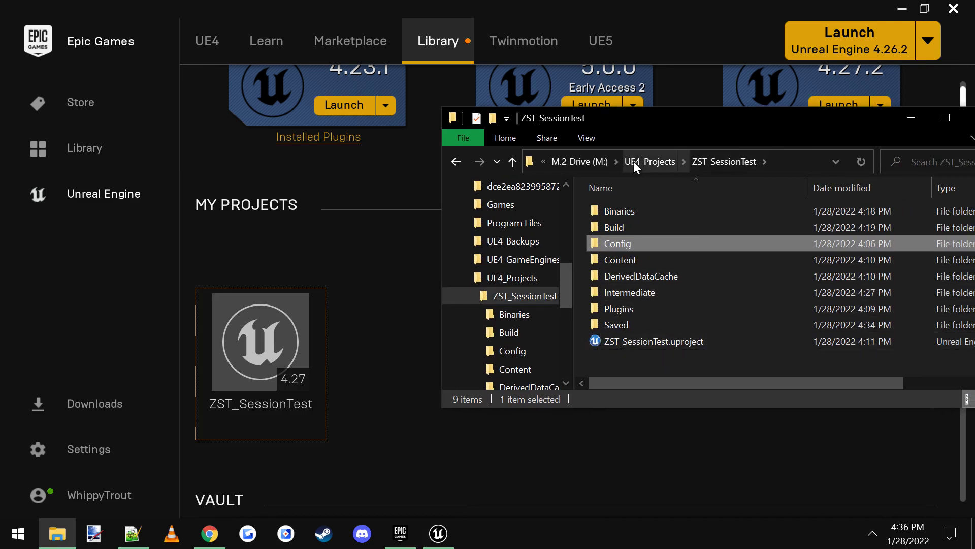
- Open the project's Plugins folder, which contains only AdvancedSessions
right_click(645, 359)
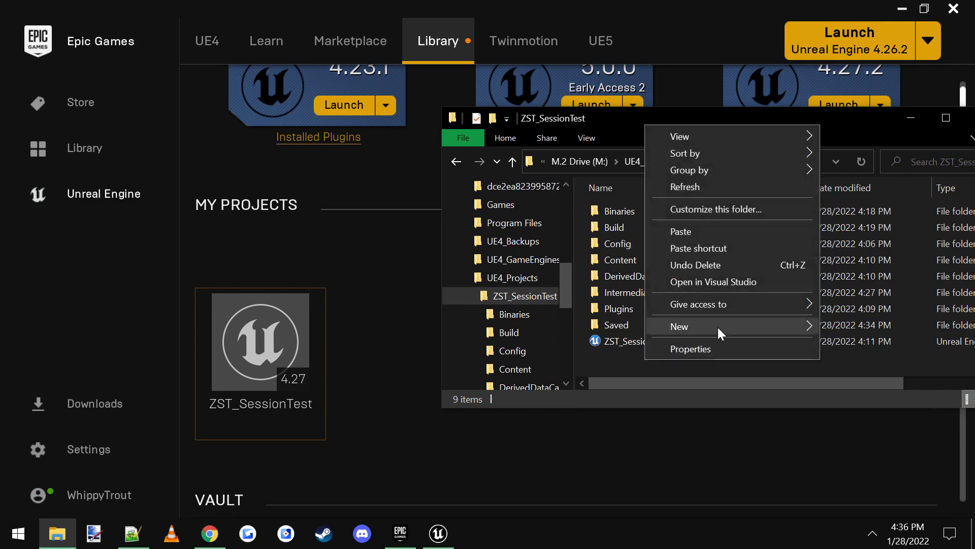
mouse_move(718, 327)
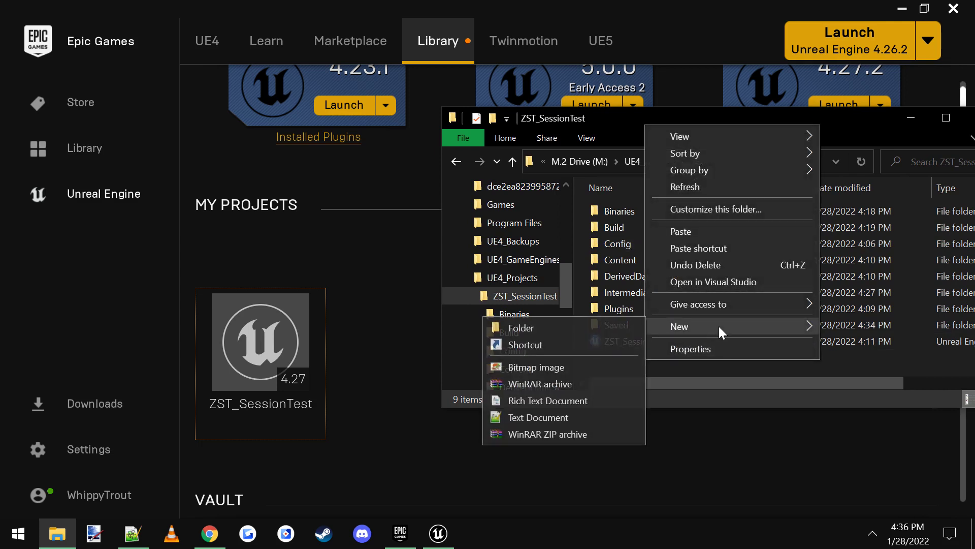
left_click(699, 367)
left_click(626, 310)
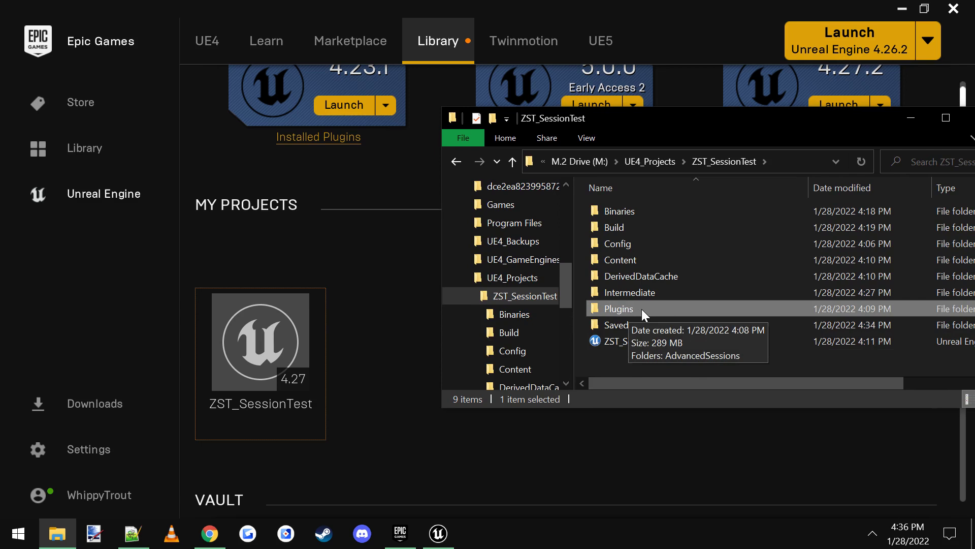
double_click(642, 309)
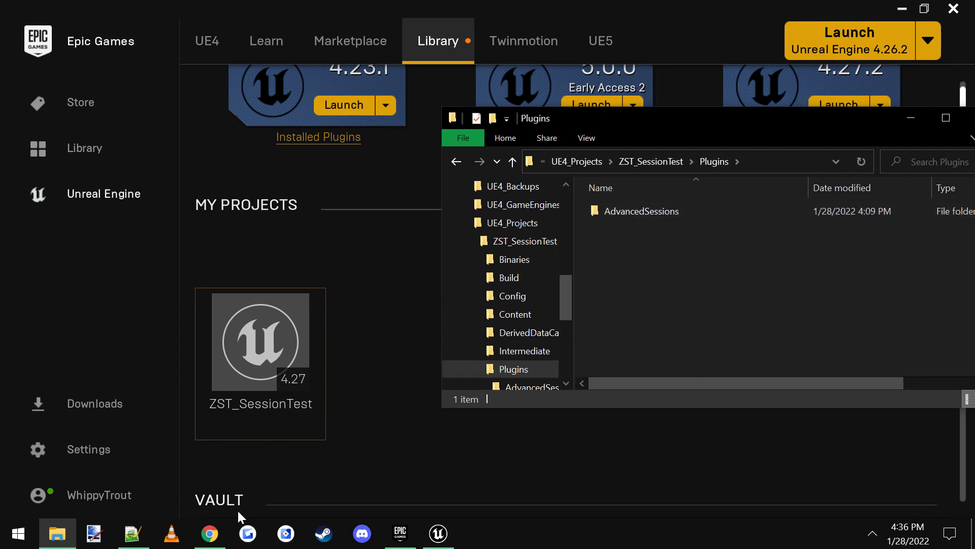
- Download AdvancedSessionsPlugin-4-27 from the Advanced Sessions Binaries page, keeping the Plugins folder at hand
left_click(210, 534)
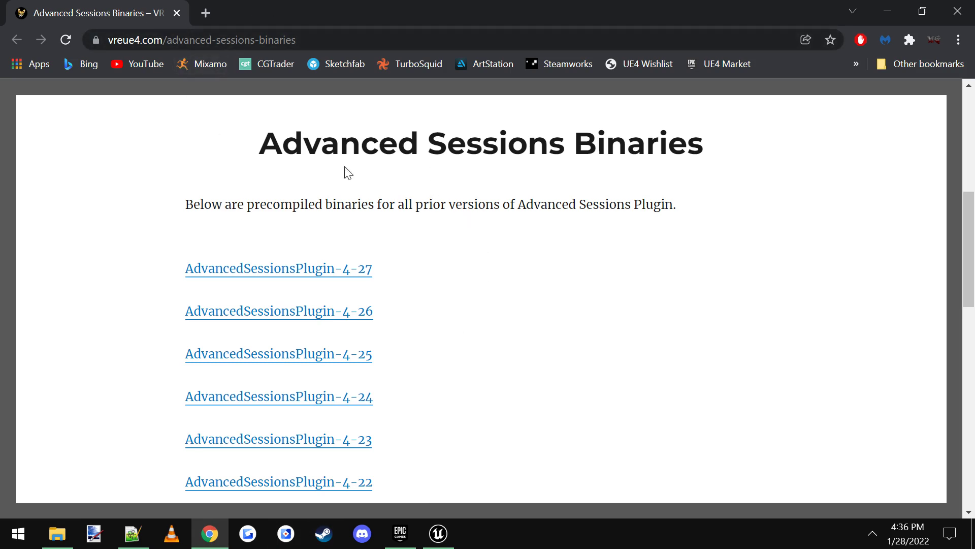
left_click(359, 271)
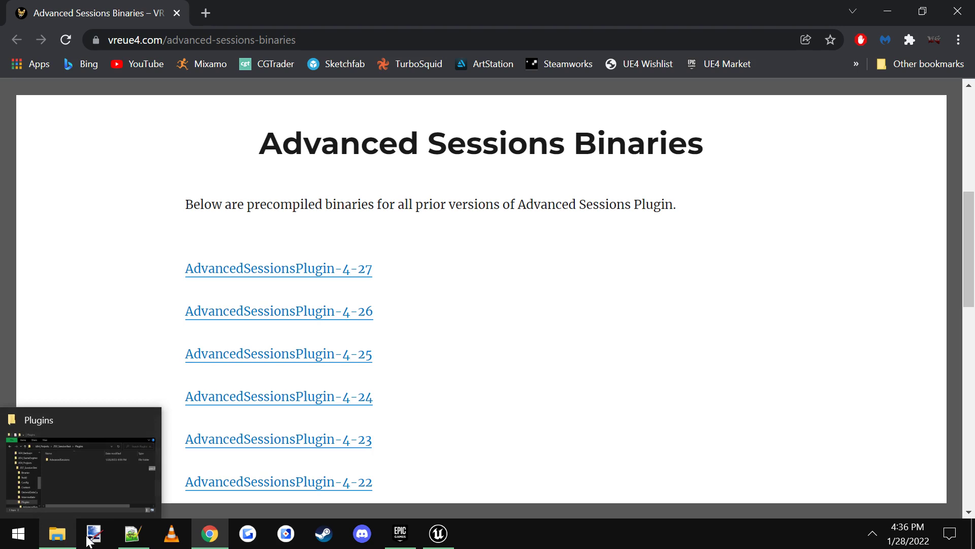
mouse_move(132, 533)
left_click(57, 533)
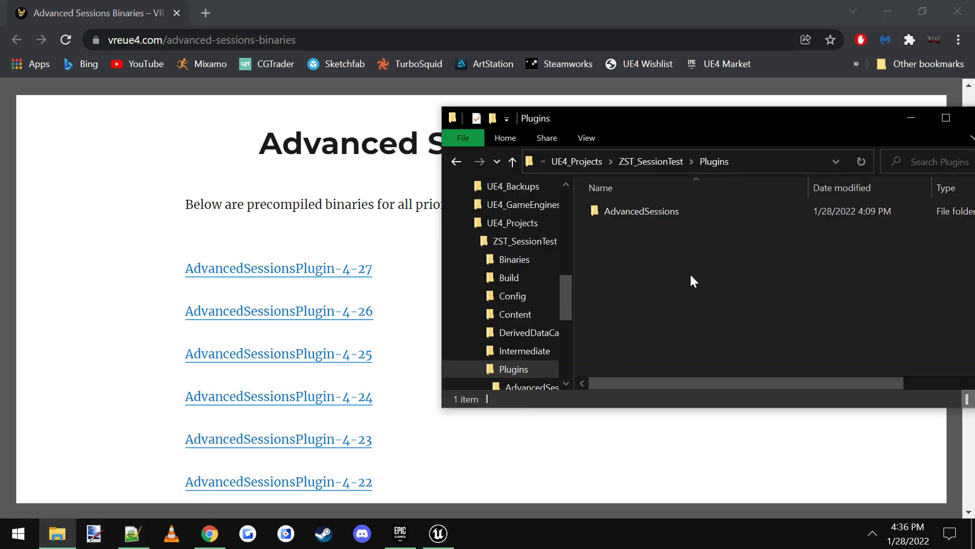
right_click(70, 537)
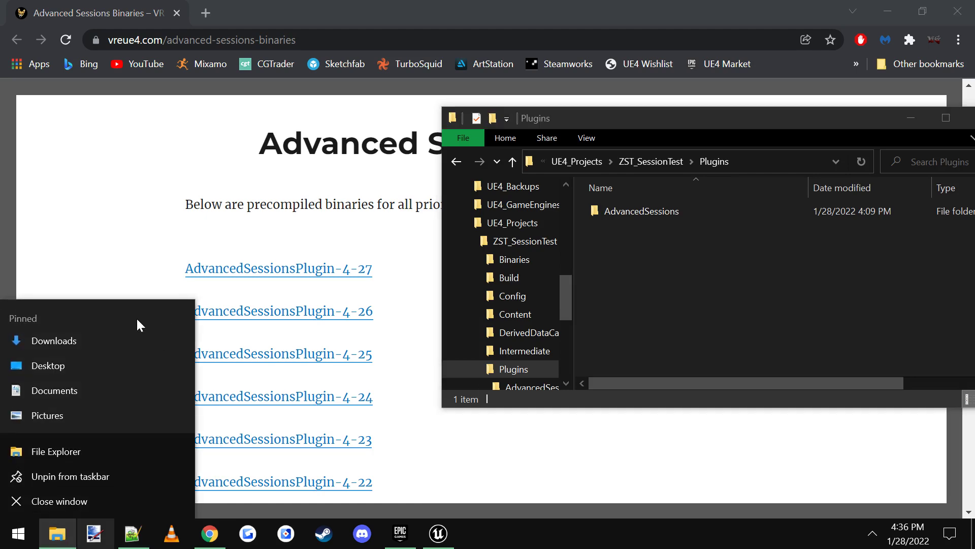
- Open AdvancedSessions-4-27.zip from Downloads and browse its nested AdvancedSessions plugin folders
left_click(72, 342)
double_click(245, 146)
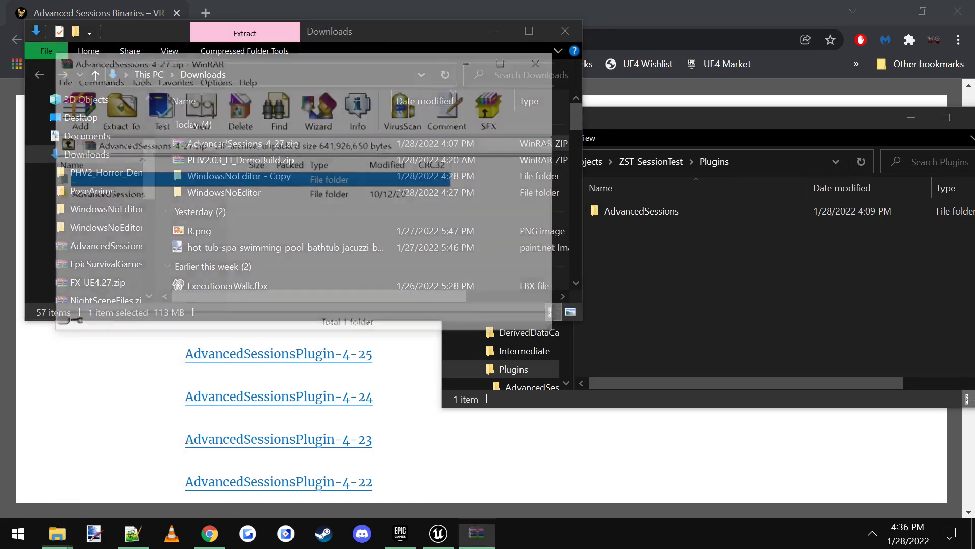
left_click(130, 202)
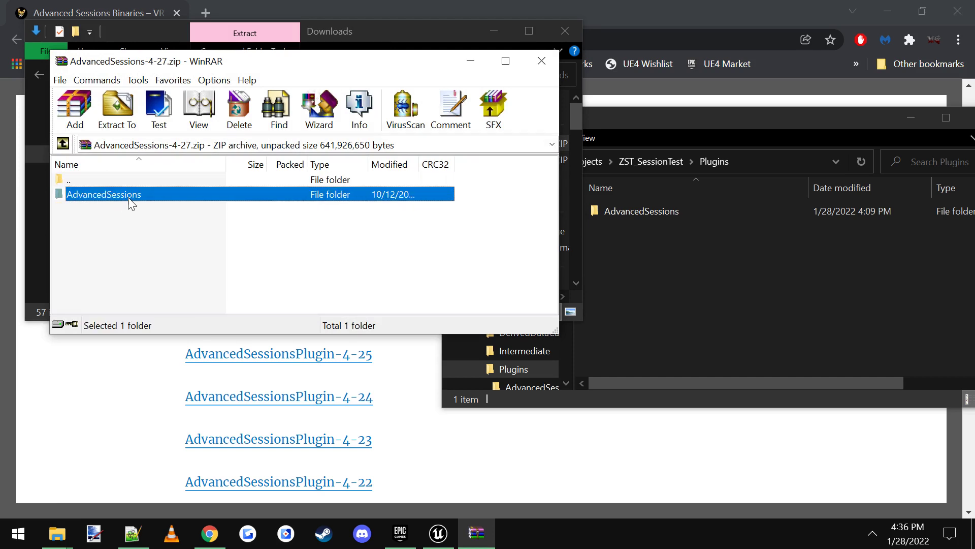
double_click(128, 198)
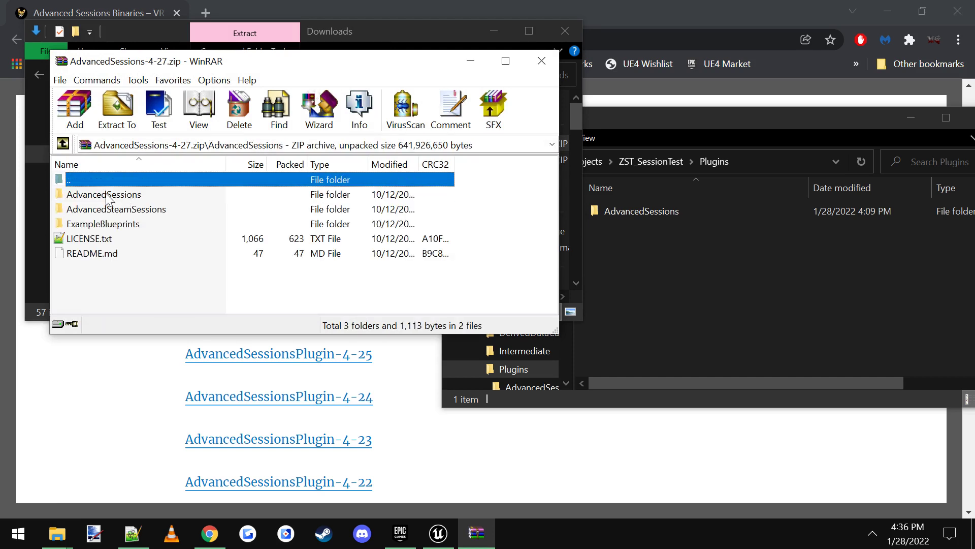
left_click(107, 199)
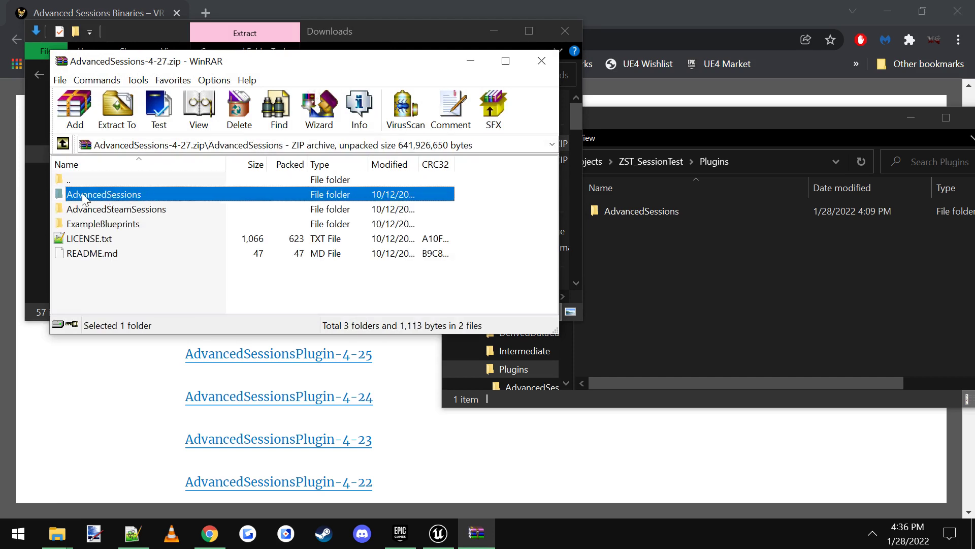
double_click(130, 198)
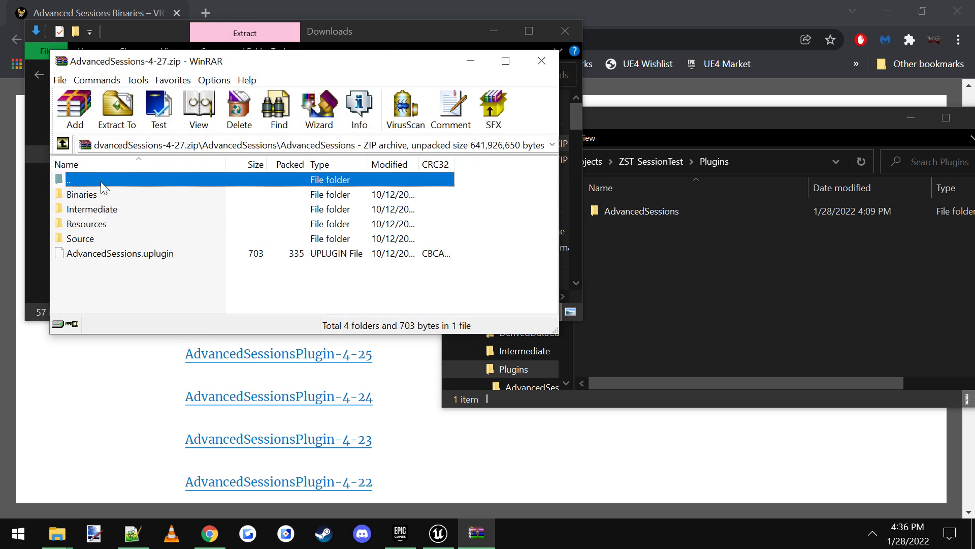
double_click(90, 179)
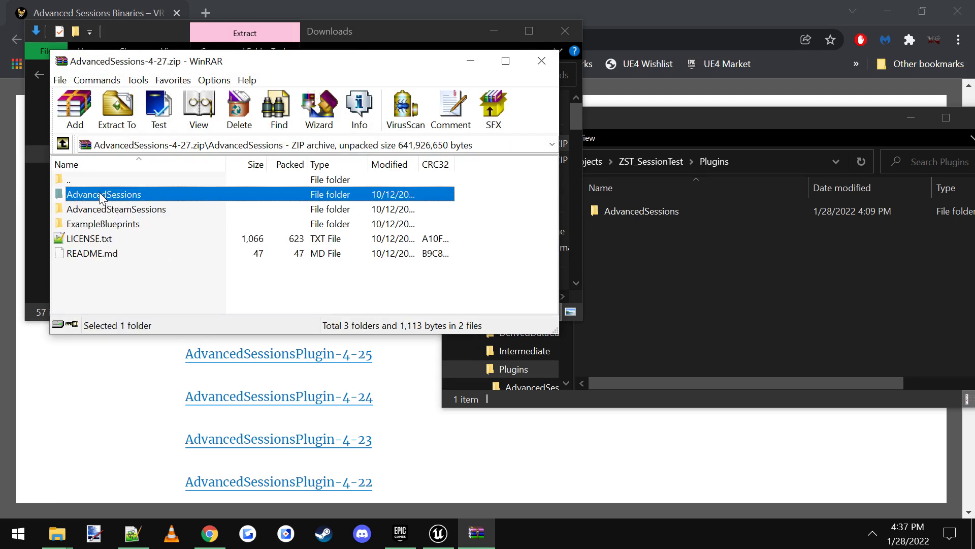
- Place the Plugins folder window alongside the archive, then close WinRAR
mouse_move(213, 197)
left_mouse_down()
mouse_move(755, 270)
mouse_move(681, 248)
mouse_move(455, 234)
mouse_move(207, 195)
left_mouse_up()
left_click(762, 224)
left_click_drag(713, 133, 683, 148)
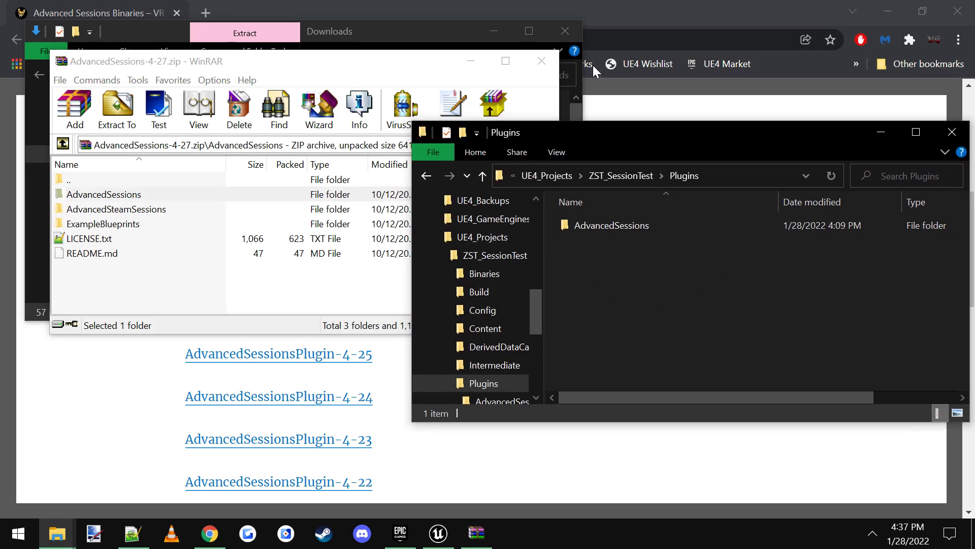
left_click(541, 61)
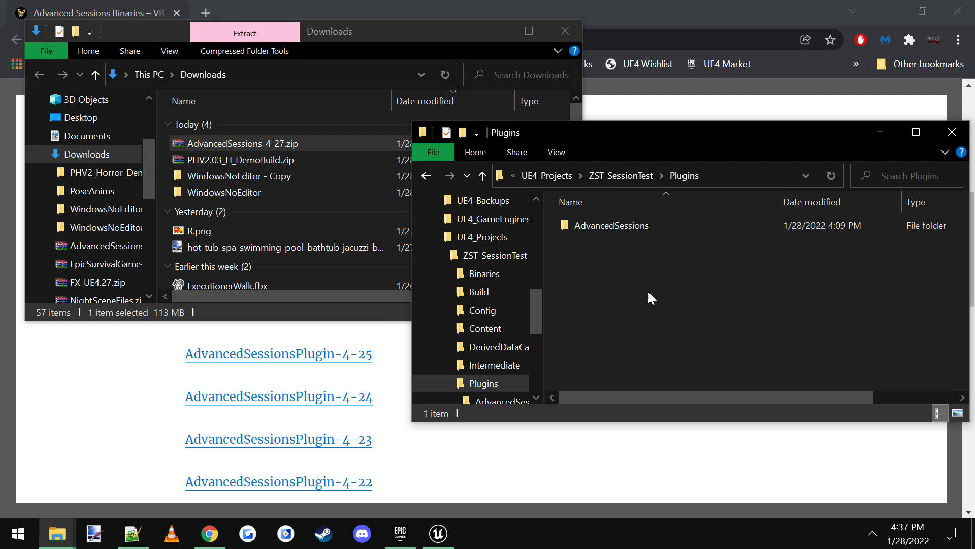
left_click(439, 533)
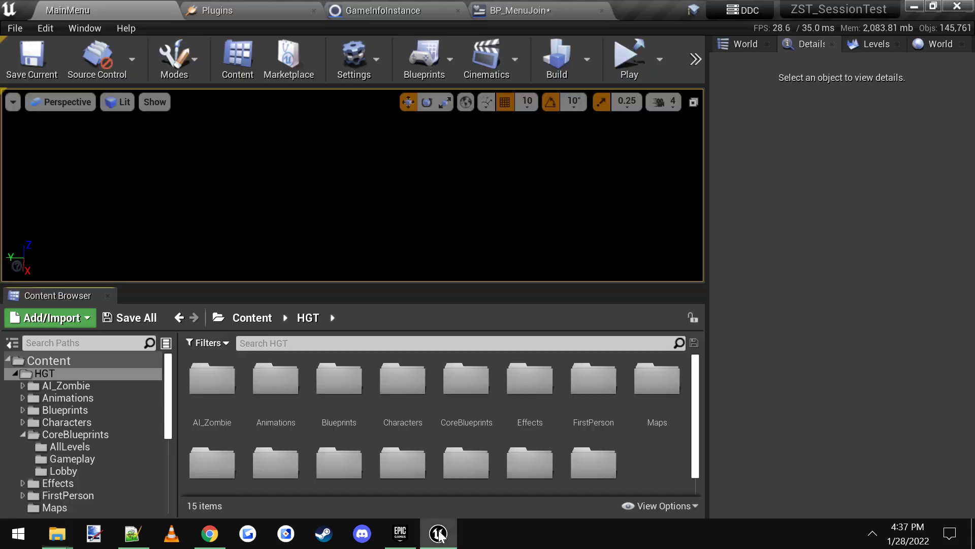
left_click(400, 533)
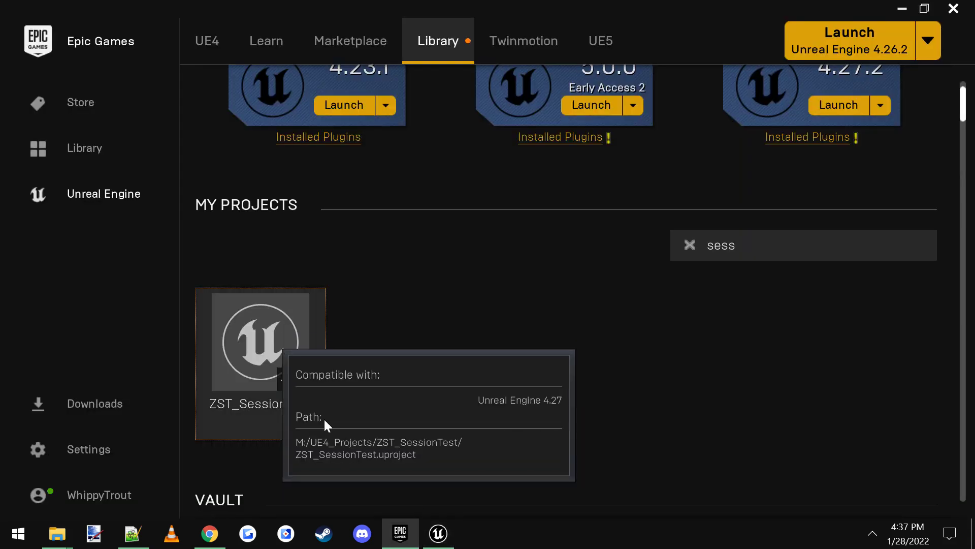
left_click(322, 422)
left_click(443, 535)
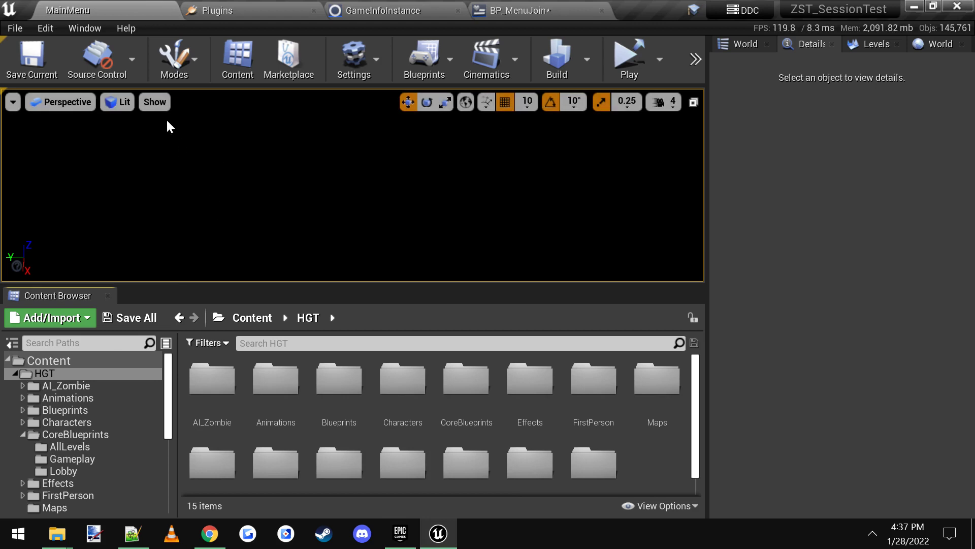
left_click(243, 7)
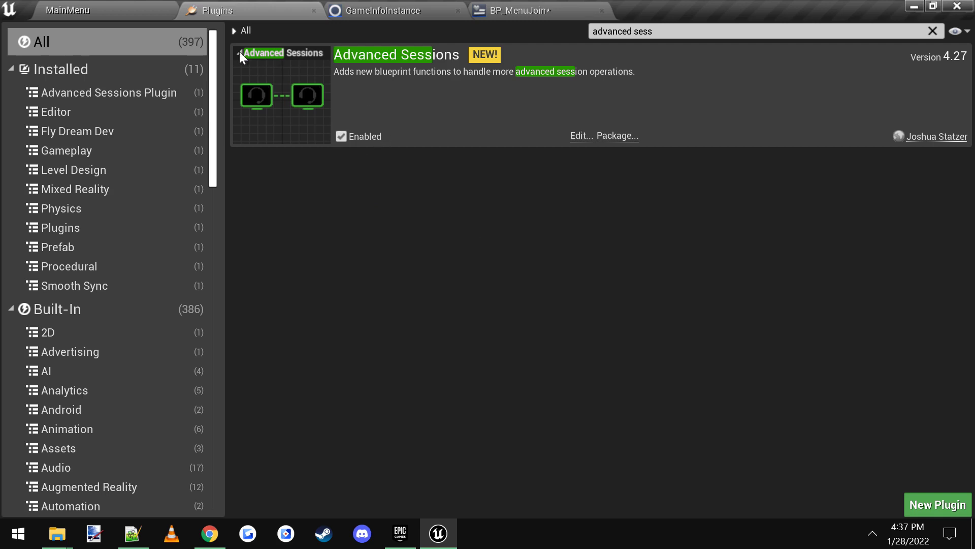
- Close the Plugins tab and browse to HGT/CoreBlueprints/AllLevels, selecting GameInfoInstance
left_click(93, 7)
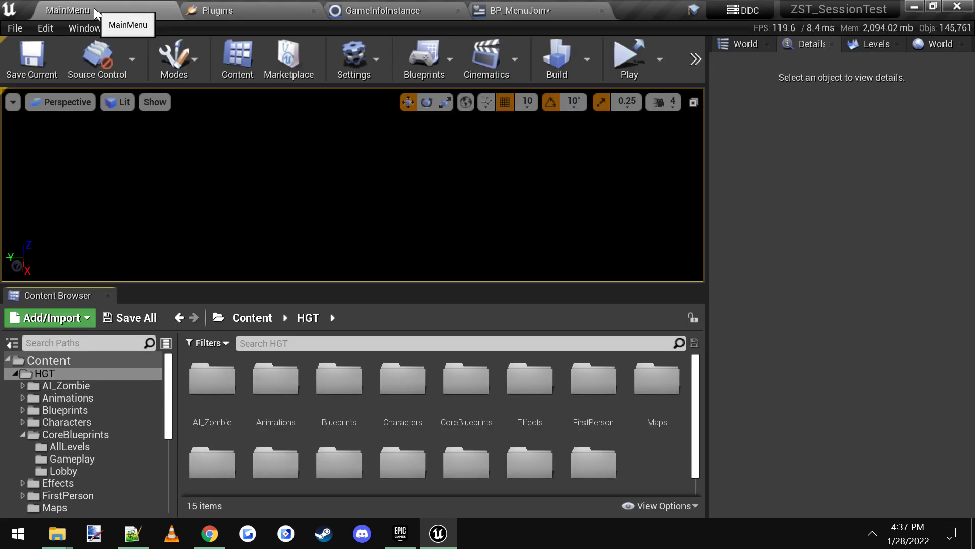
left_click(314, 11)
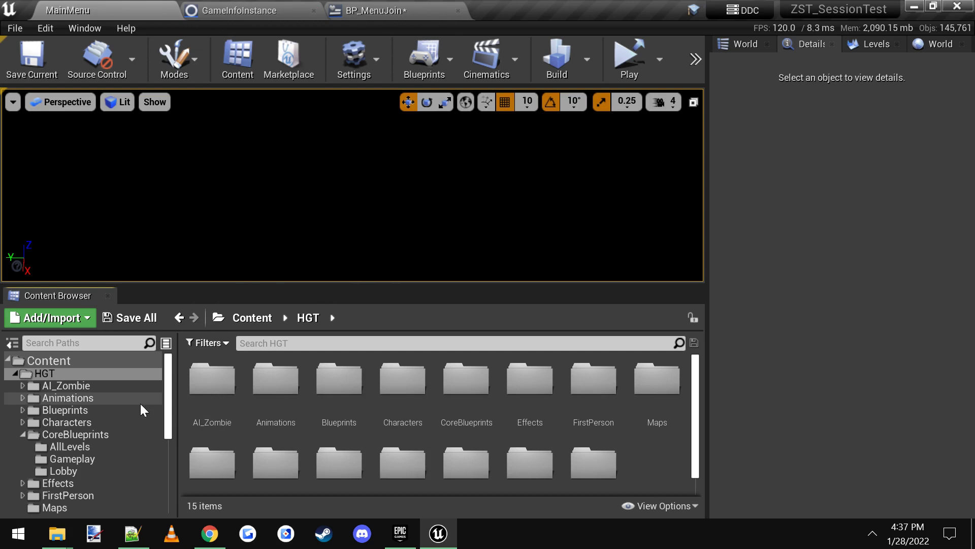
left_click(46, 374)
left_click(459, 412)
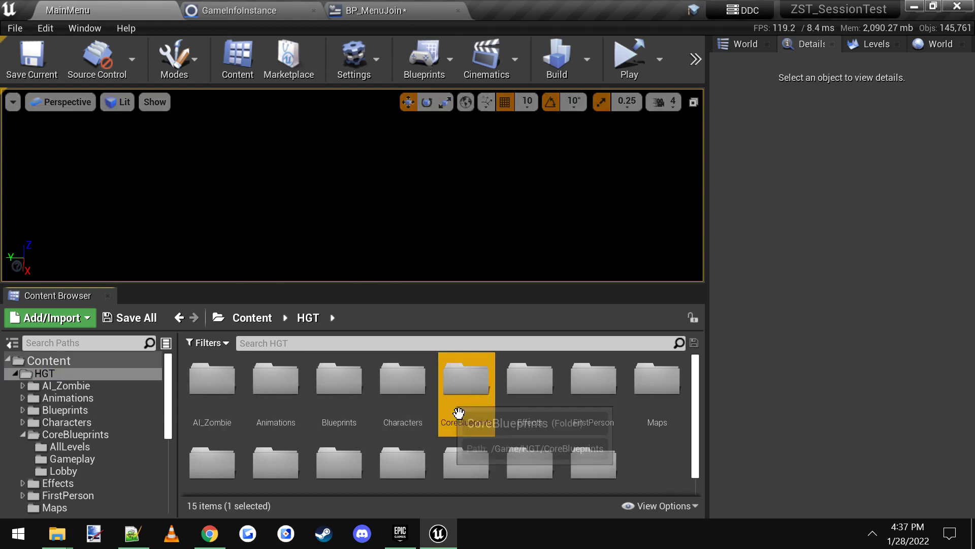
double_click(459, 413)
left_click(216, 393)
double_click(216, 394)
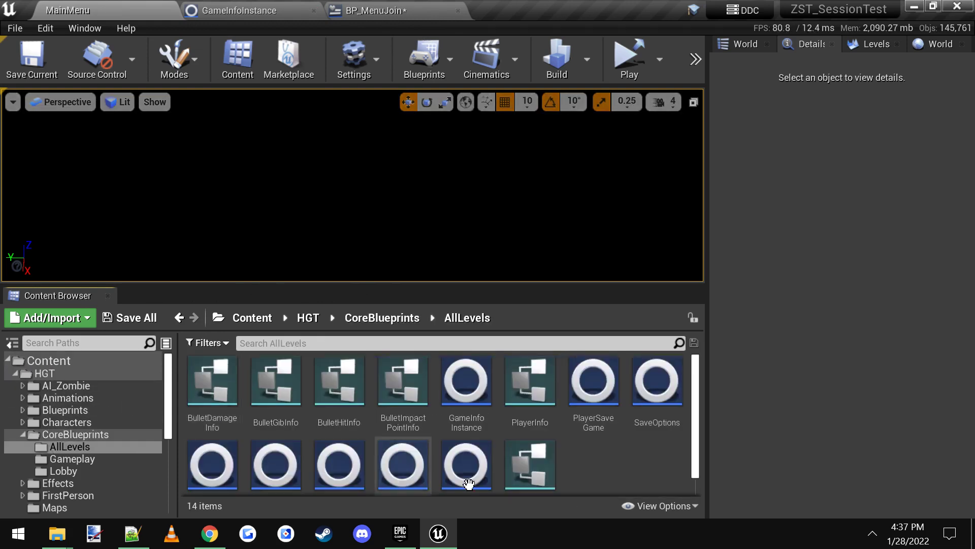
left_click(475, 394)
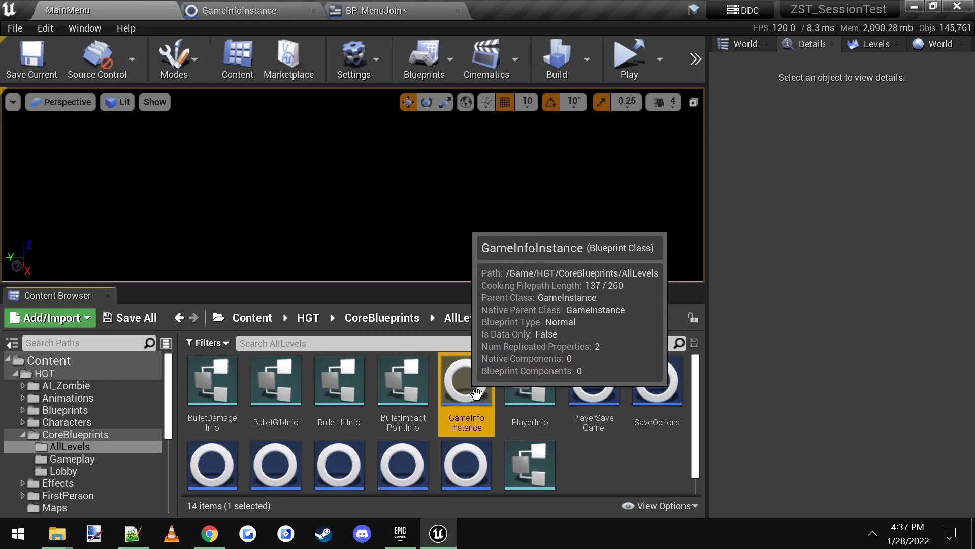
double_click(476, 395)
scroll(420, 343, "up", 3)
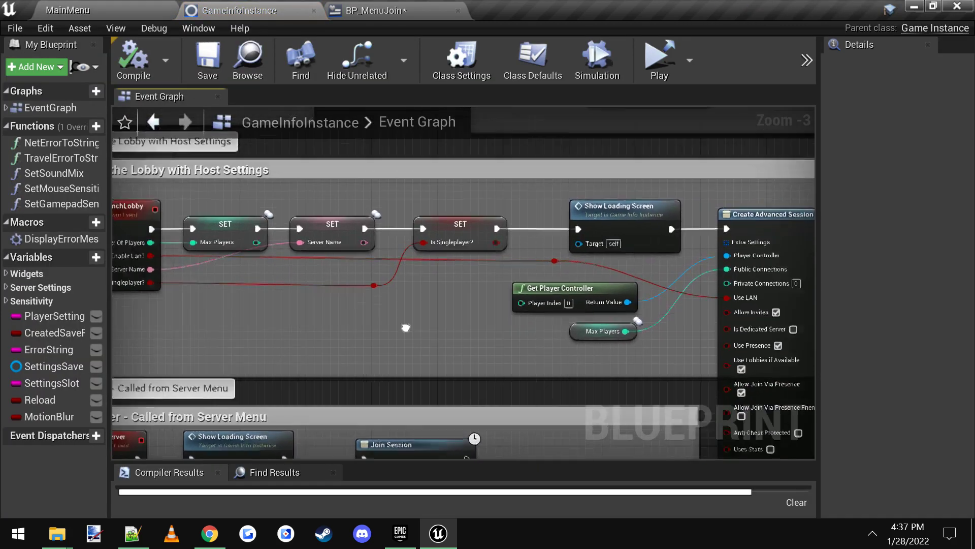
right_click_drag(405, 327, 563, 339)
scroll(289, 233, "up", 1)
left_click(289, 233)
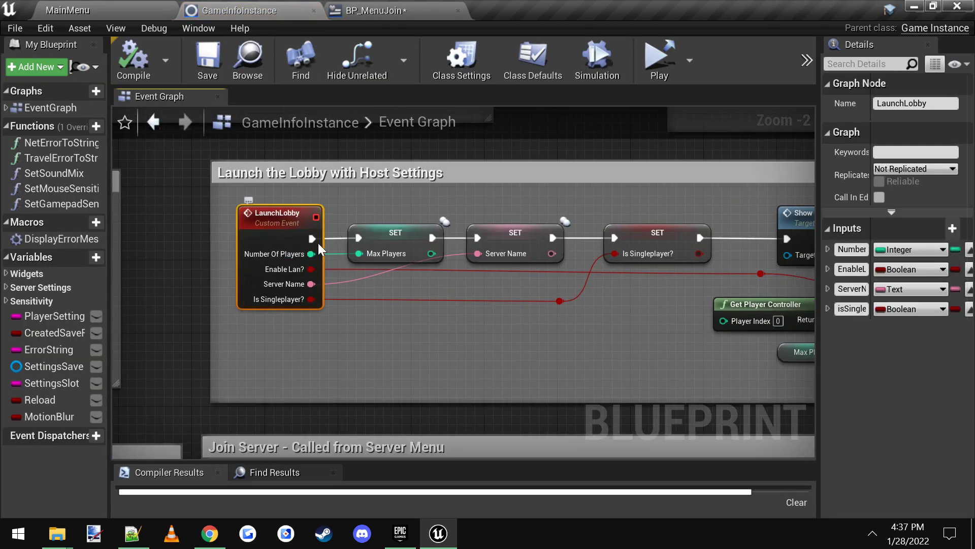
right_click_drag(409, 280, 94, 262)
right_click_drag(573, 227, 395, 222)
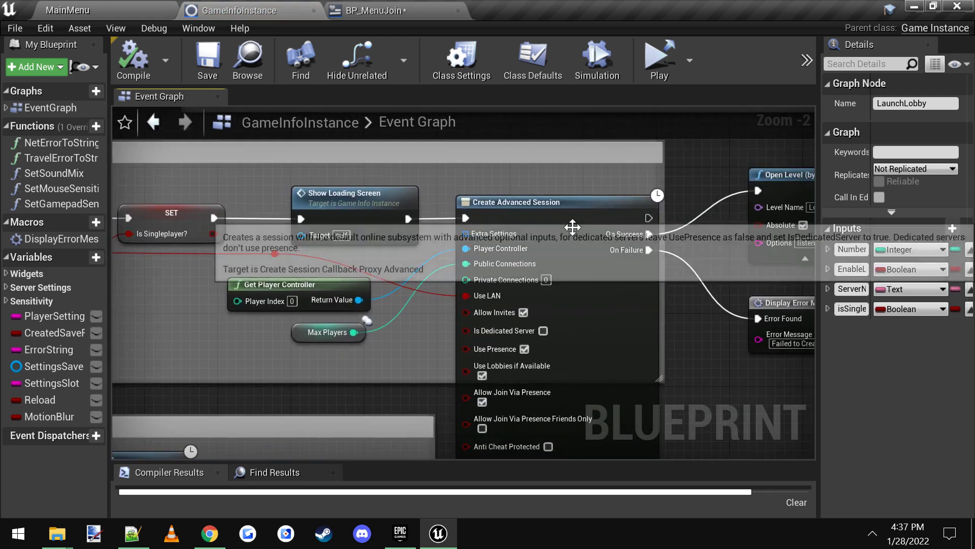
left_click(573, 227)
right_click_drag(573, 227, 512, 226)
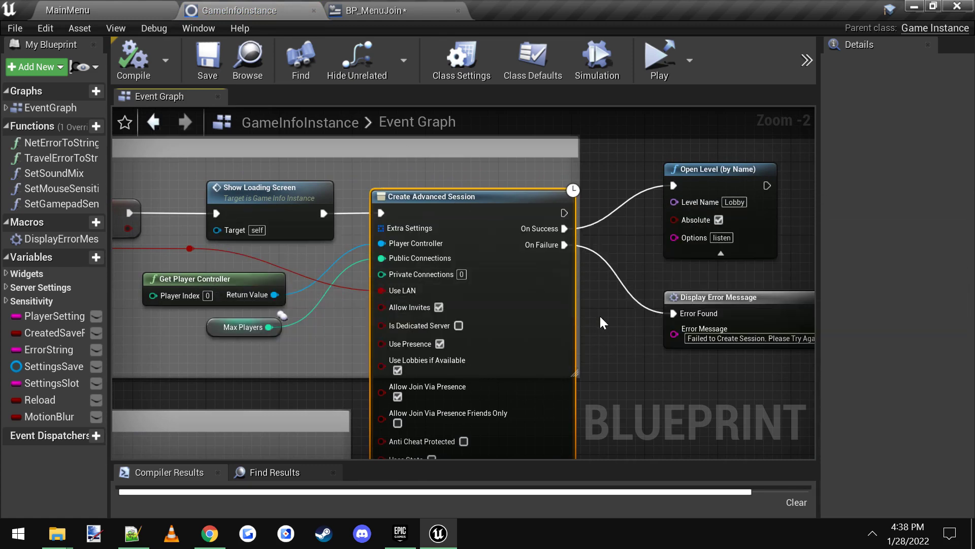
right_click_drag(603, 315, 609, 288)
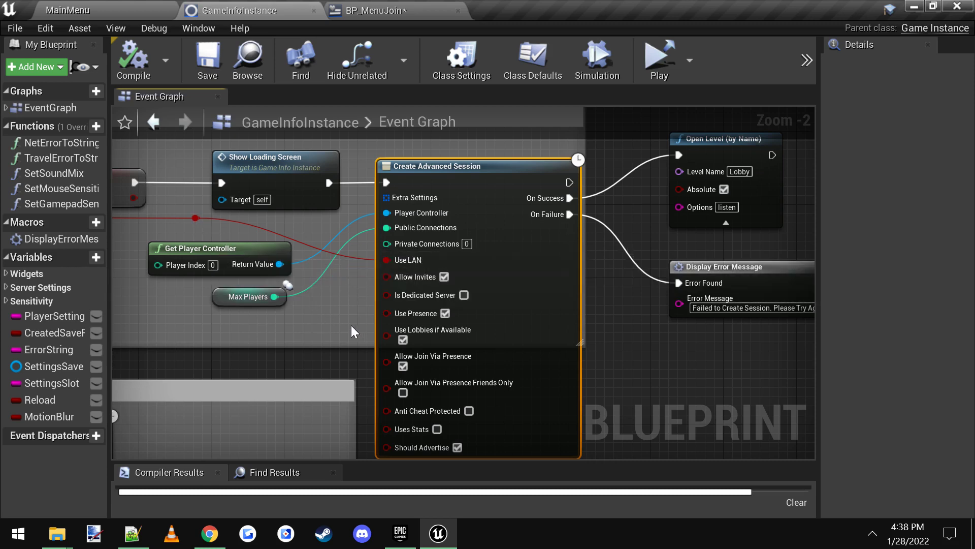
right_click_drag(351, 325, 346, 334)
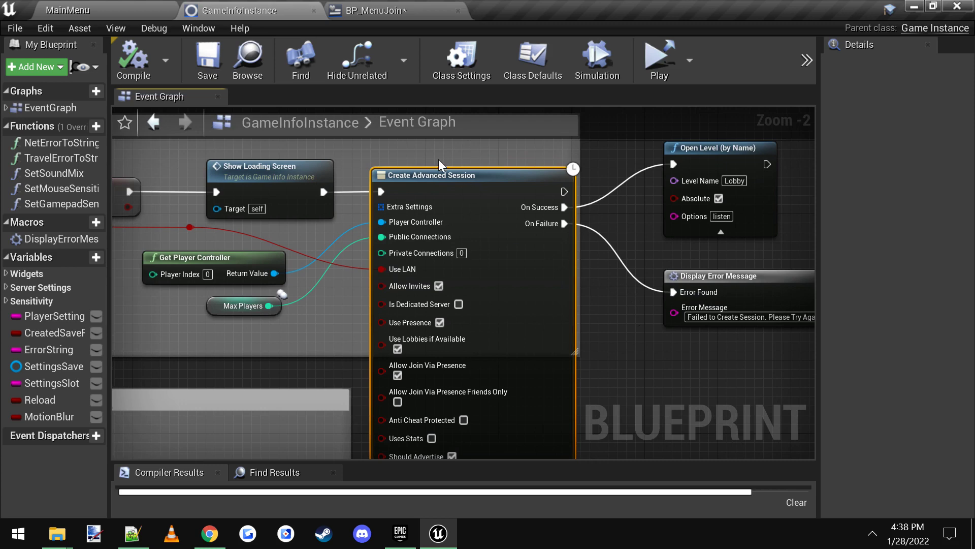
- Browse to HGT/Widgets/UI/Lobby and open BP_MenuJoin in the blueprint editor
left_click(104, 7)
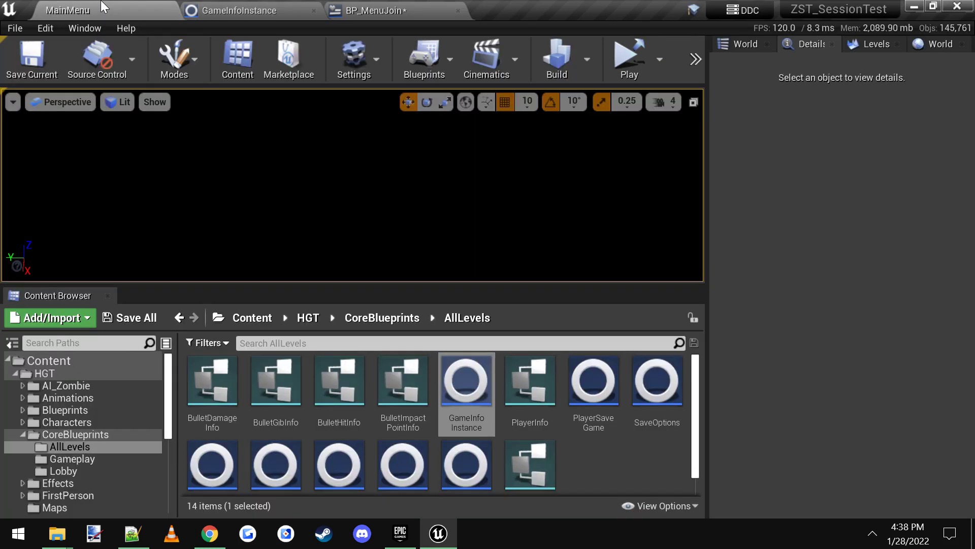
left_click(45, 373)
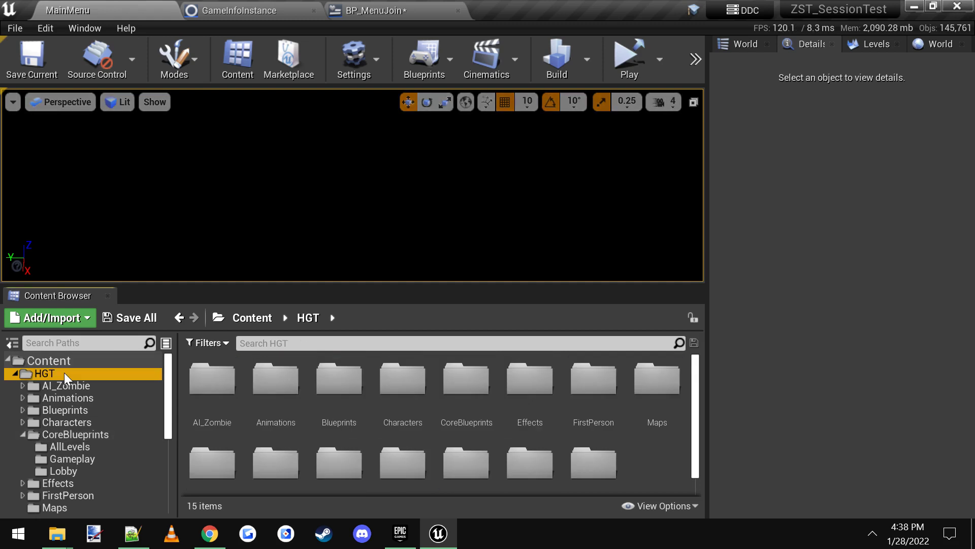
scroll(559, 432, "down", 1)
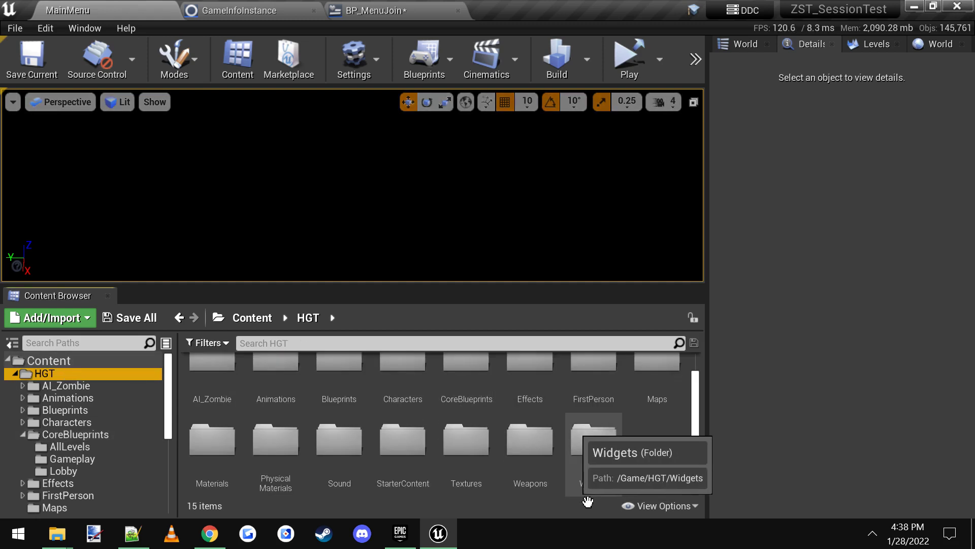
double_click(595, 457)
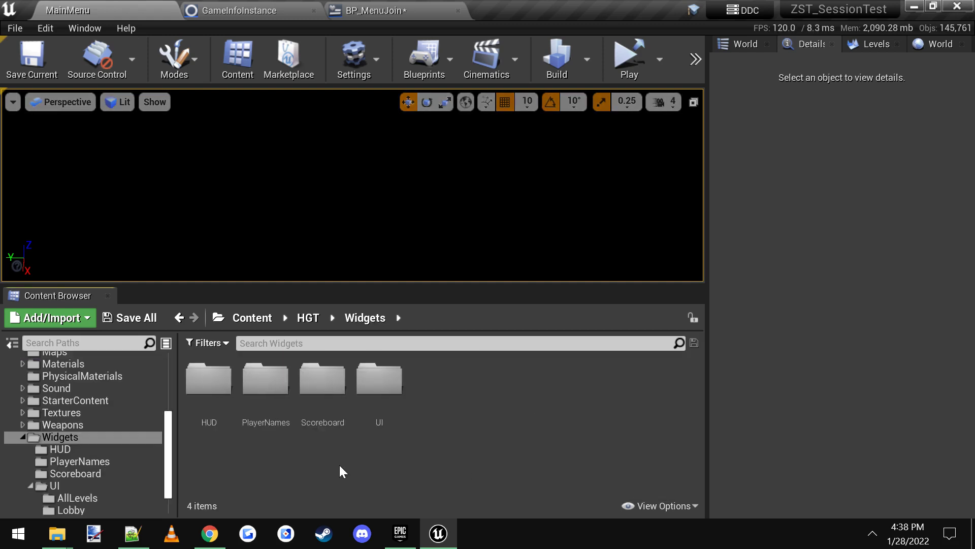
double_click(386, 413)
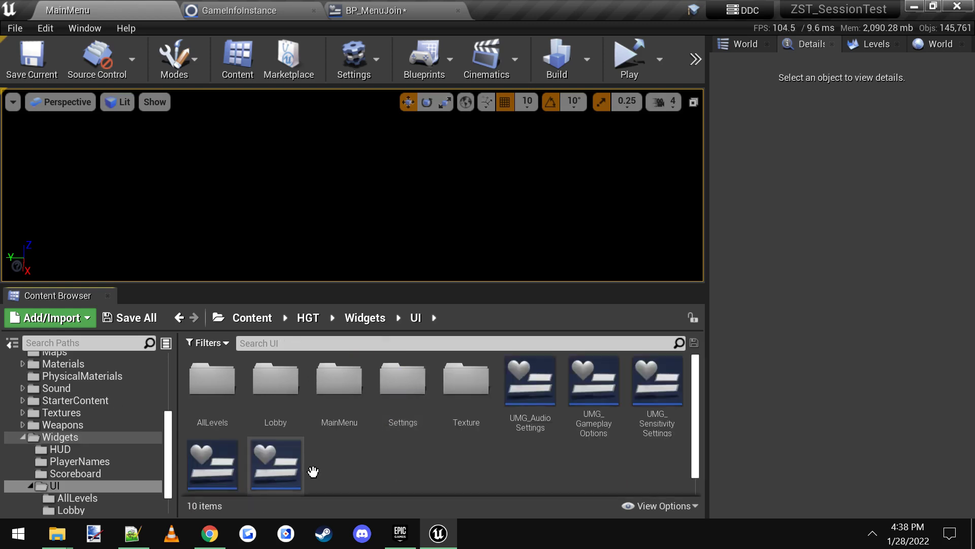
double_click(297, 411)
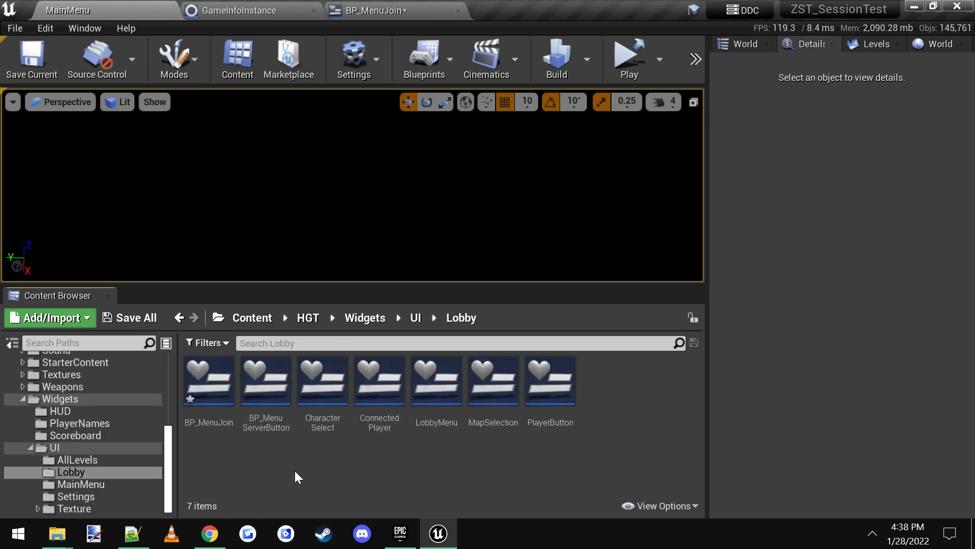
left_click(213, 420)
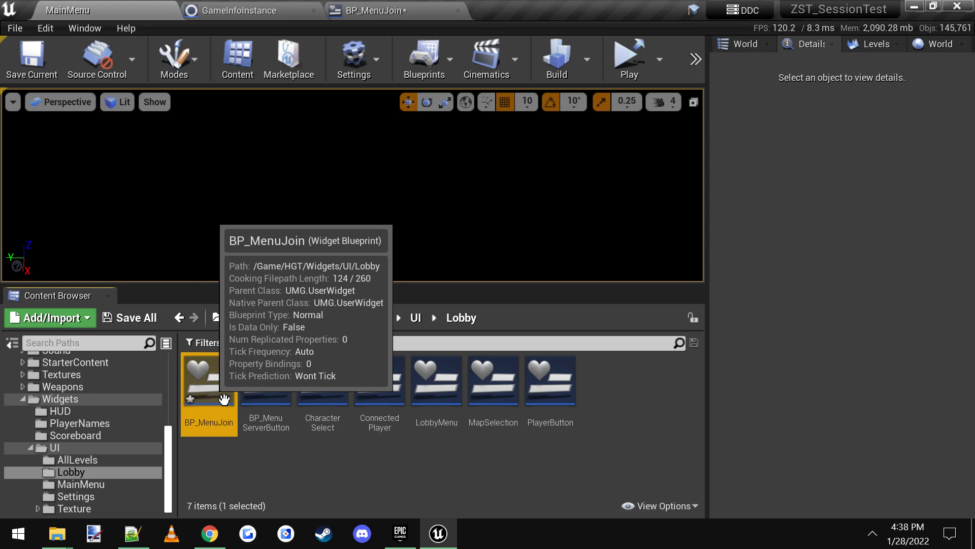
double_click(224, 400)
- Inspect the Find Sessions Advanced node and its For Each Loop in BP_MenuJoin's graph
scroll(395, 315, "down", 2)
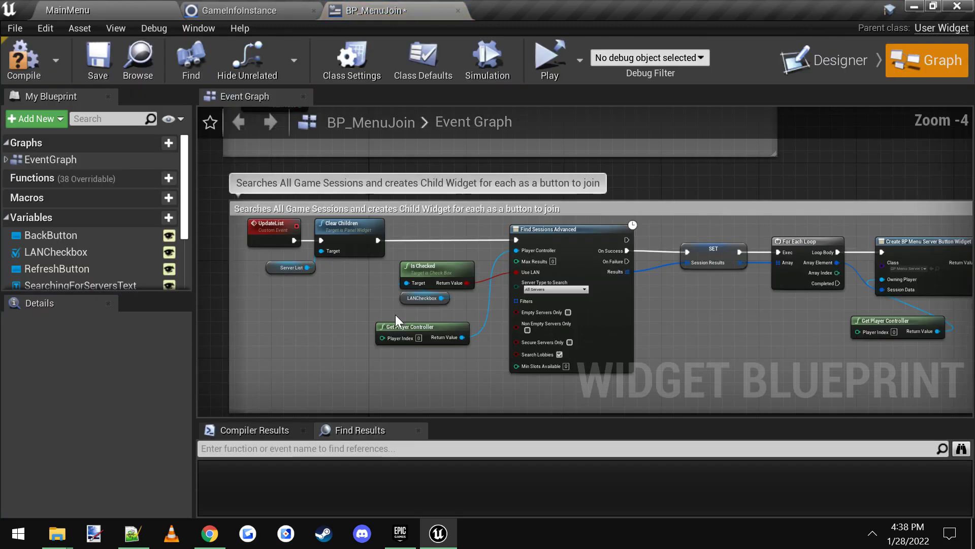
scroll(239, 237, "up", 1)
left_click(311, 246)
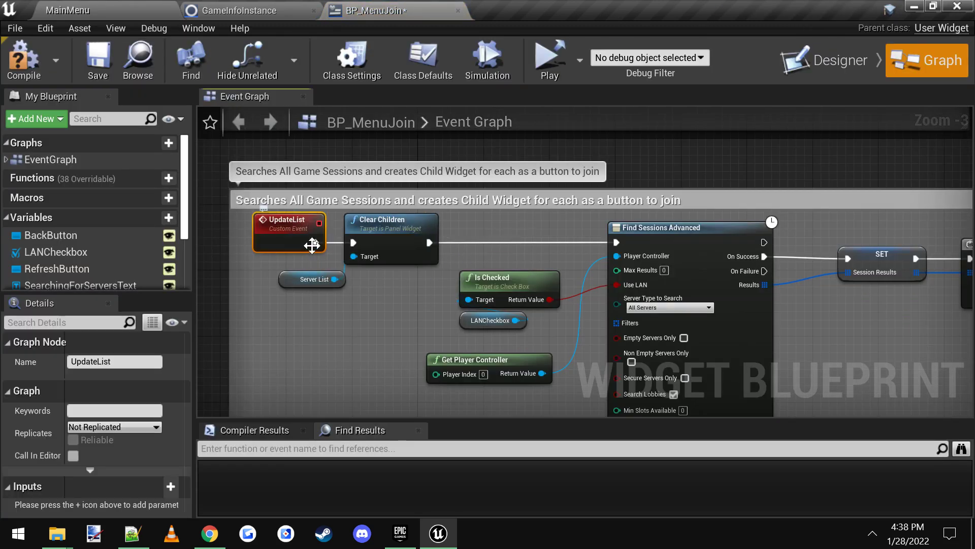
right_click_drag(312, 246, 354, 334)
left_click(354, 335)
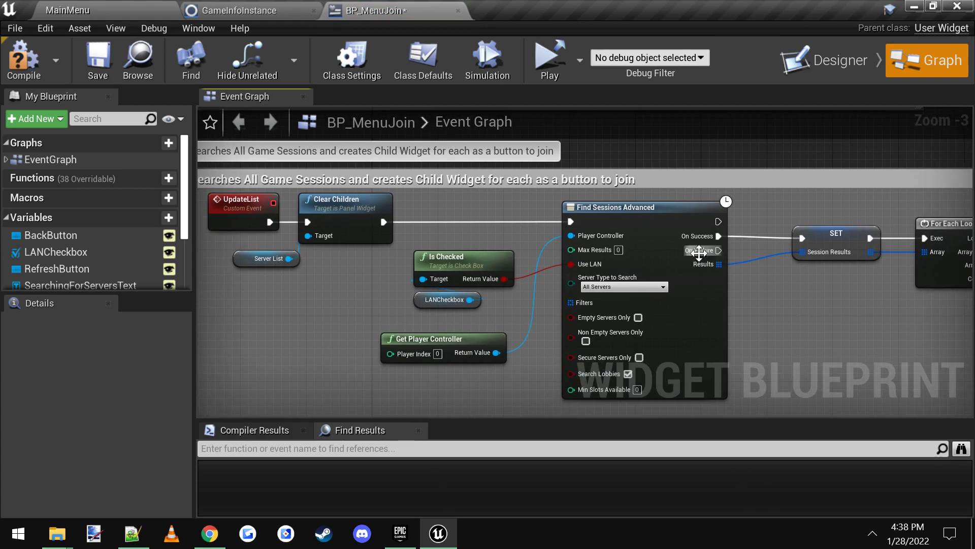
left_click(662, 232)
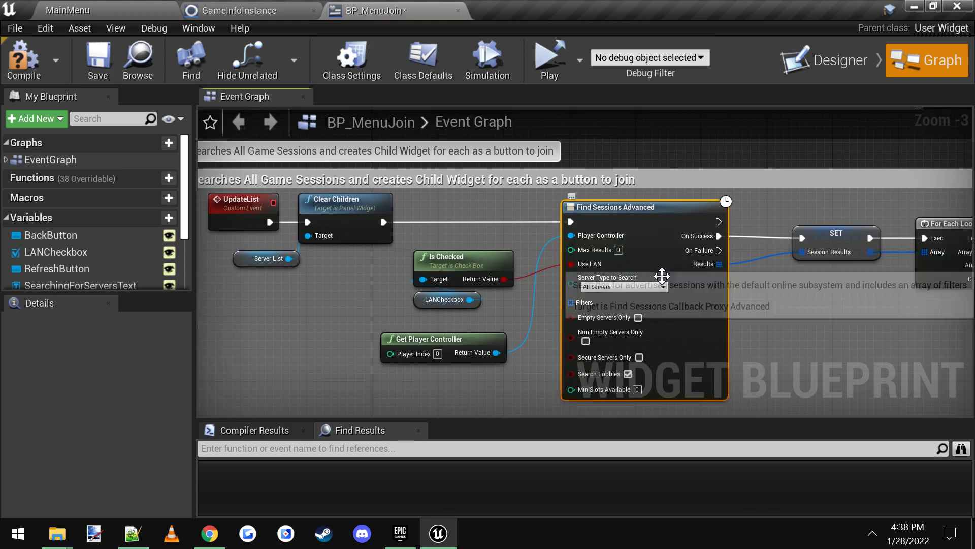
right_click_drag(750, 318, 728, 316)
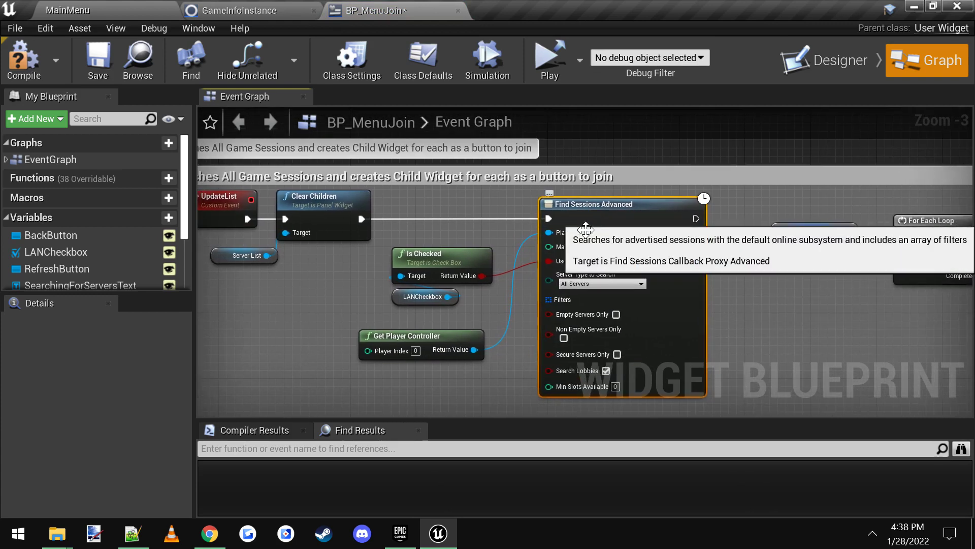
right_click_drag(736, 336, 676, 322)
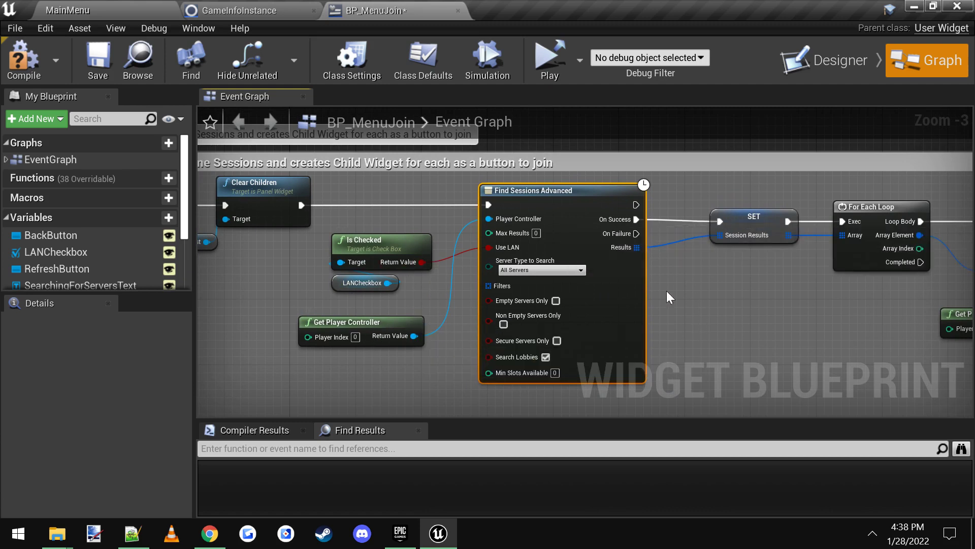
left_click(745, 321)
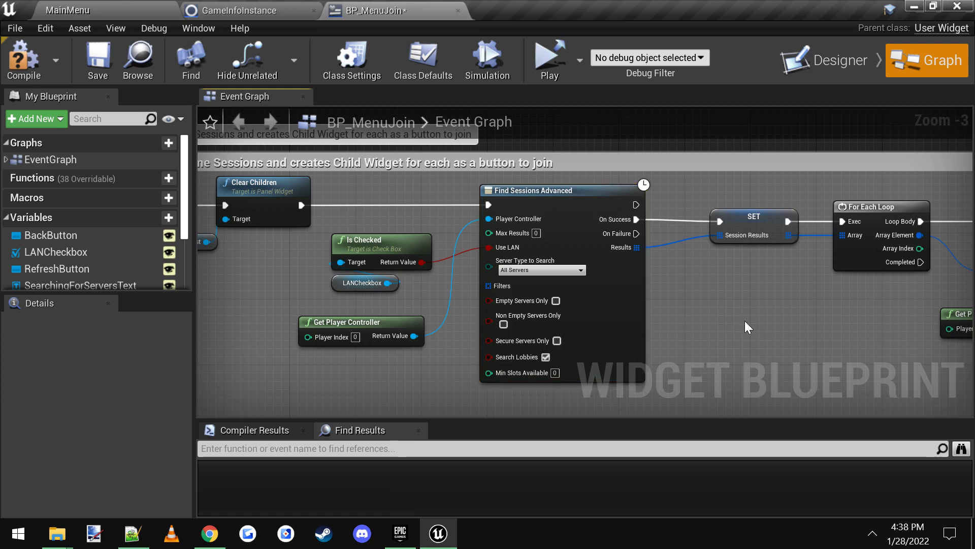
- Compile and save BP_MenuJoin, then return to the GameInfoInstance graph
left_click(13, 55)
left_click(89, 61)
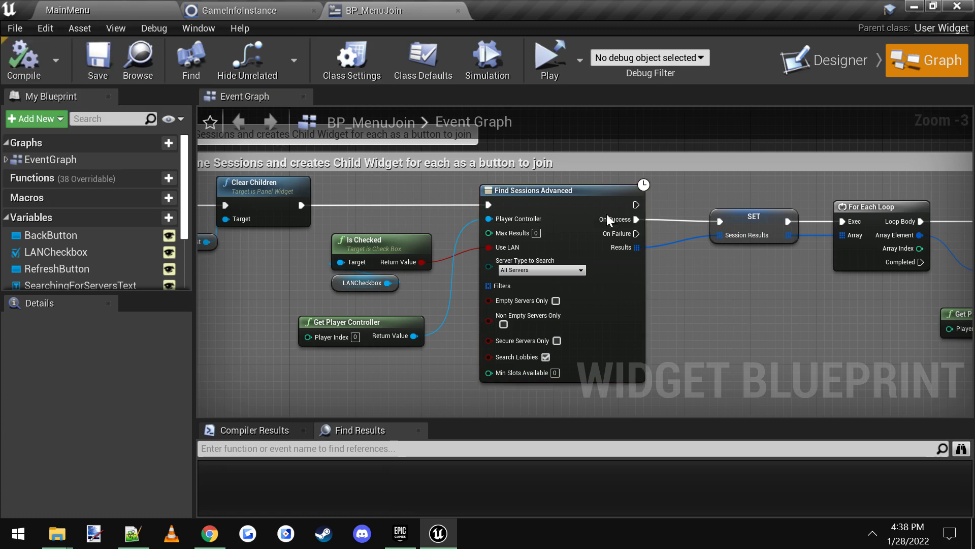
left_click(244, 10)
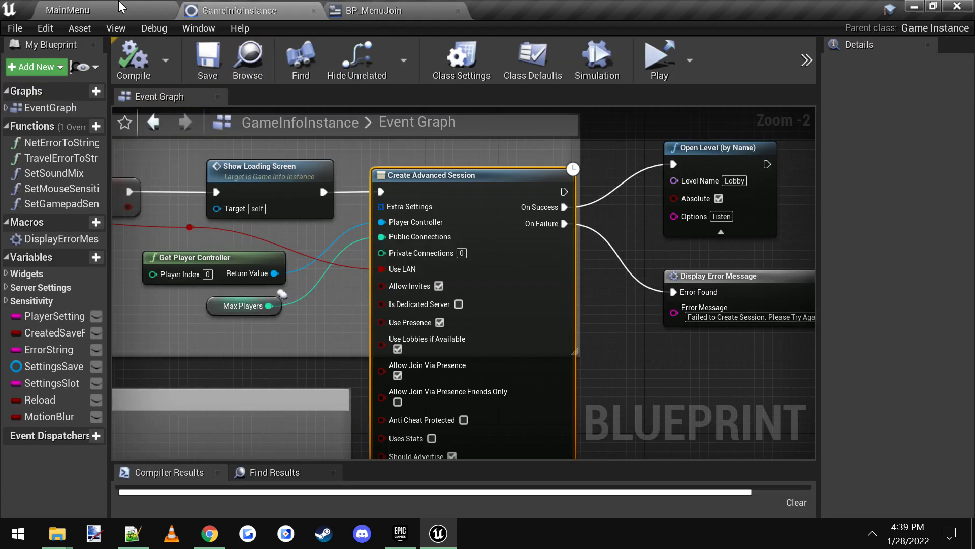
- Review the Create Advanced Session node's options in GameInfoInstance, then go back to MainMenu
left_click(120, 9)
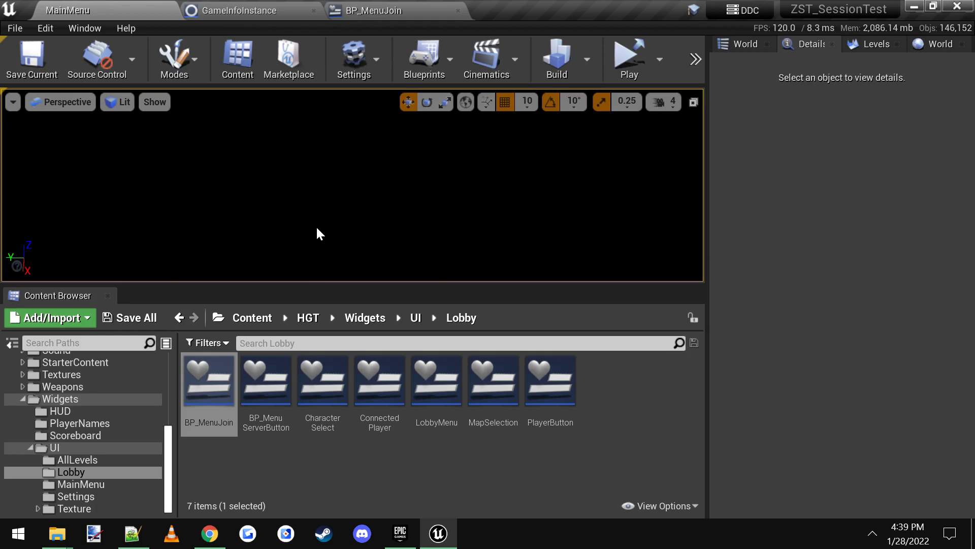
left_click(239, 10)
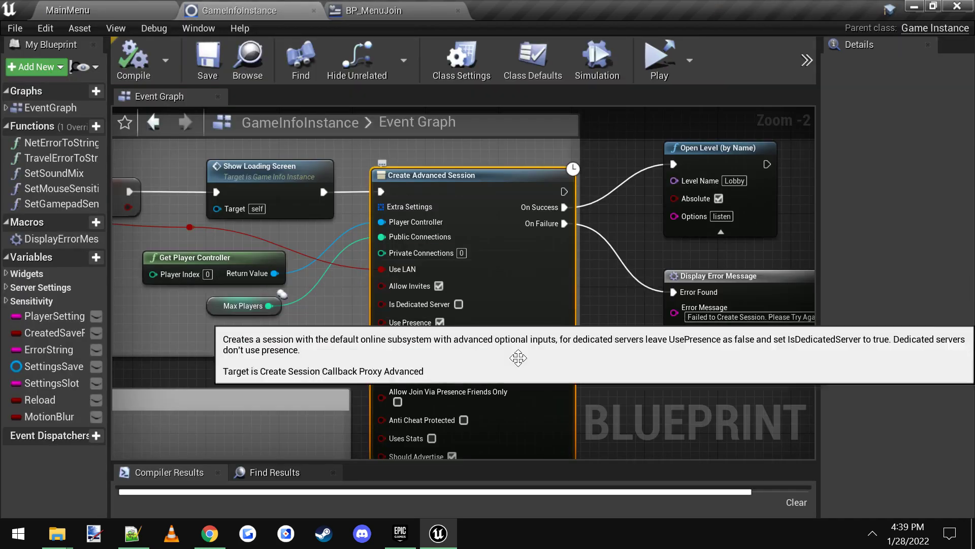
right_click_drag(295, 359, 306, 349)
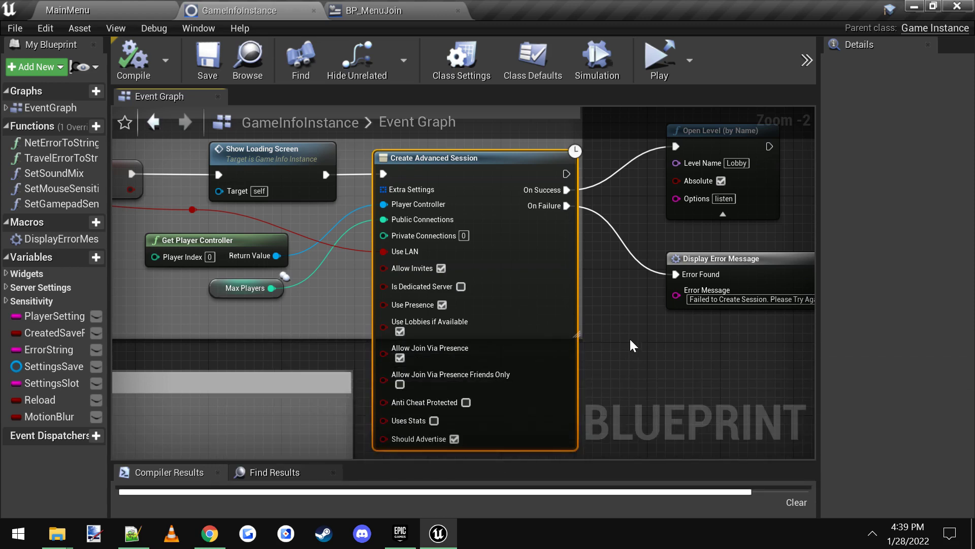
right_click_drag(643, 342, 631, 336)
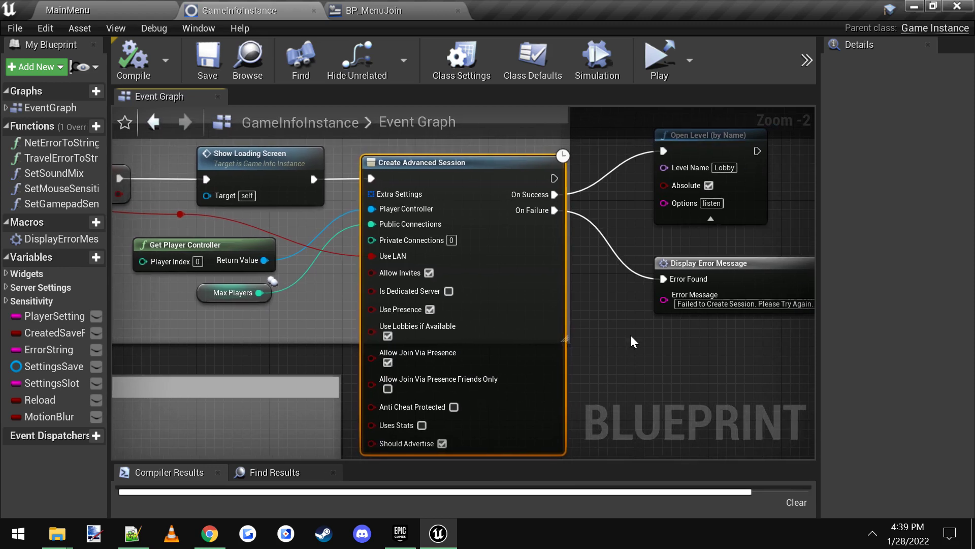
left_click(167, 8)
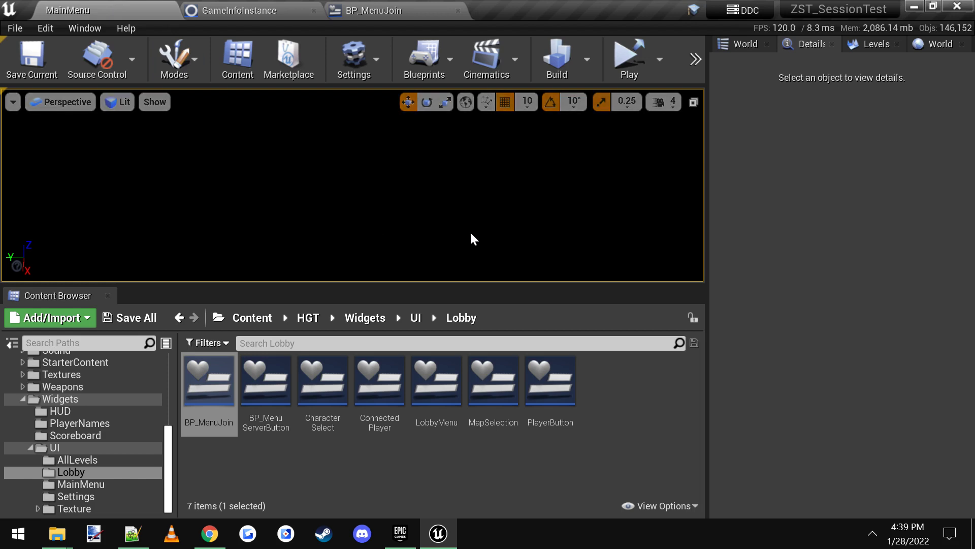